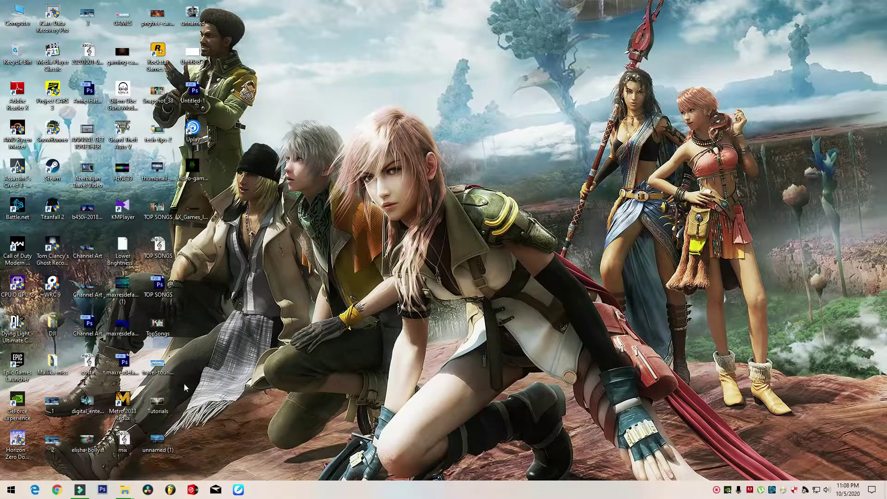
# - Open Edge, decline the Chrome offer, and start entering the router address 192.168.1.1
pyautogui.click(35, 490)
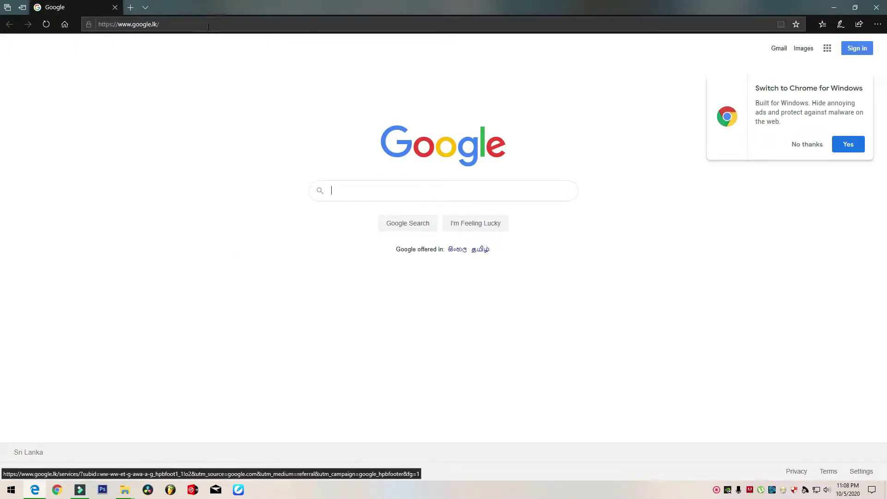
pyautogui.click(812, 145)
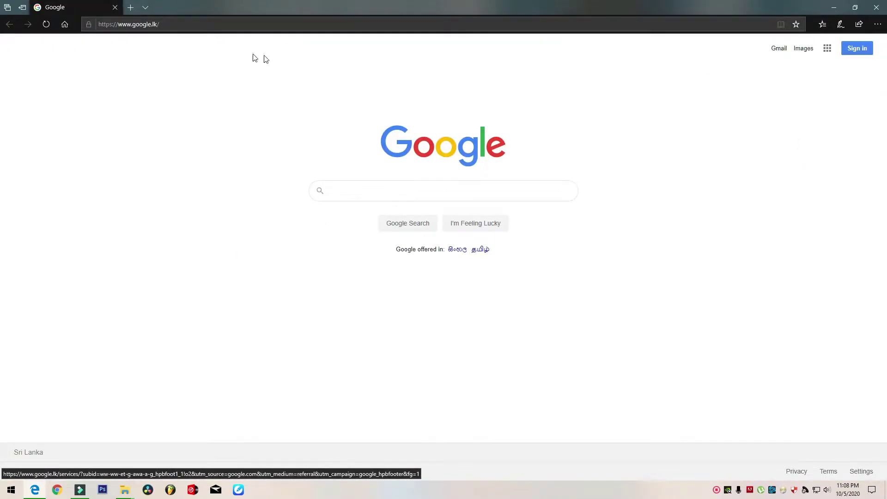
pyautogui.click(183, 24)
pyautogui.write('19')
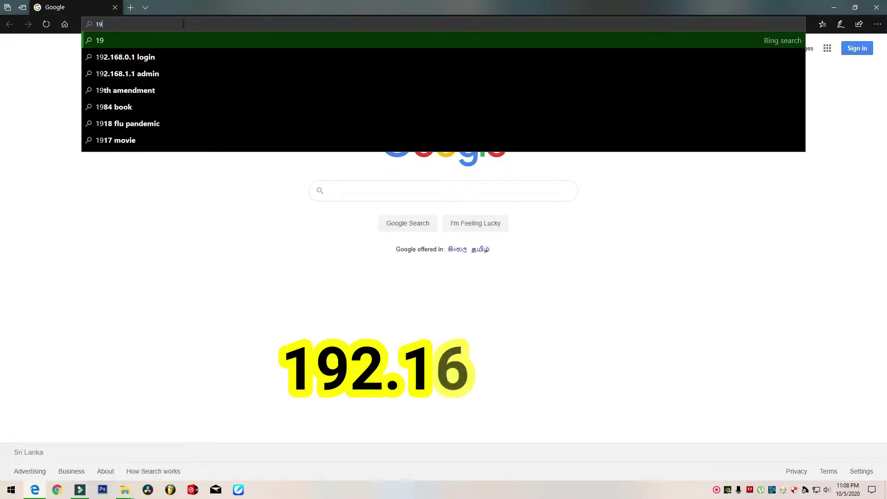
pyautogui.write('2.1')
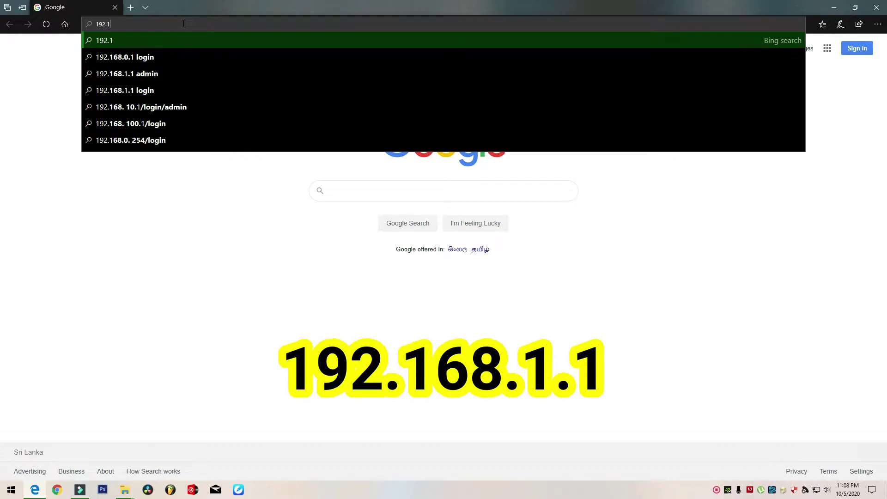
pyautogui.write('68.1.1')
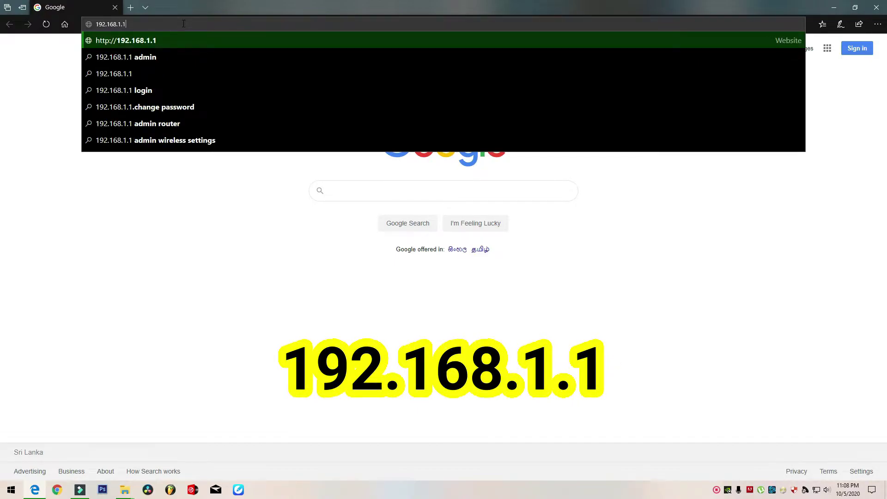
# - Load 192.168.1.1, open Settings, and log in with the administrator user name and password
pyautogui.press('Return')
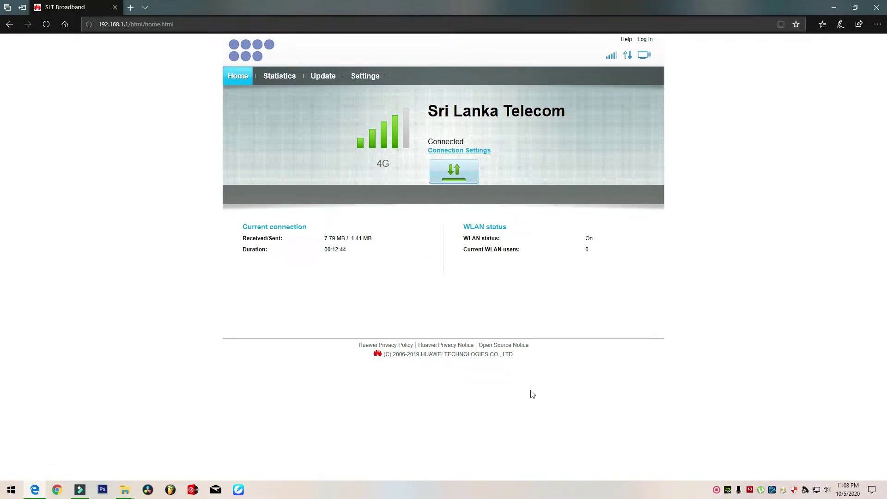
pyautogui.click(365, 77)
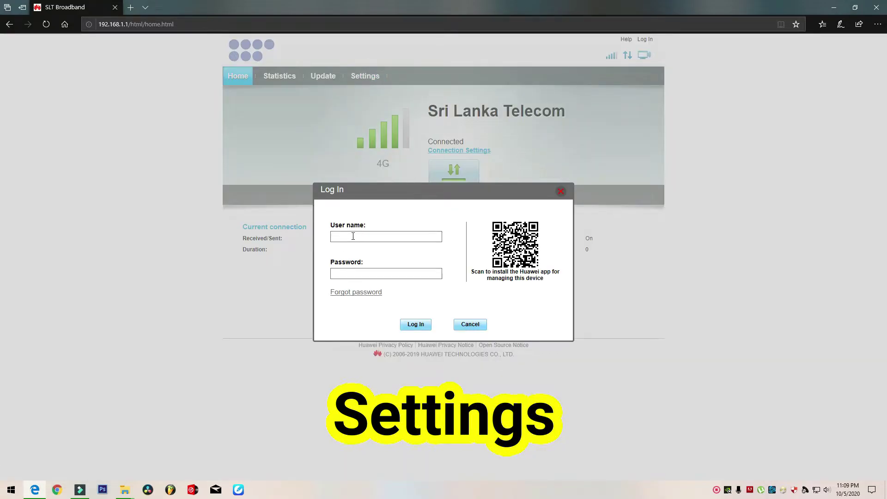
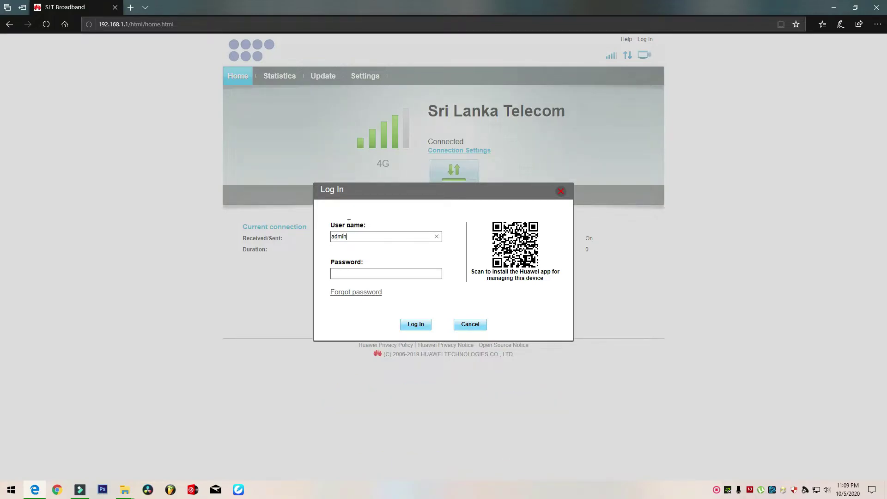
pyautogui.click(336, 272)
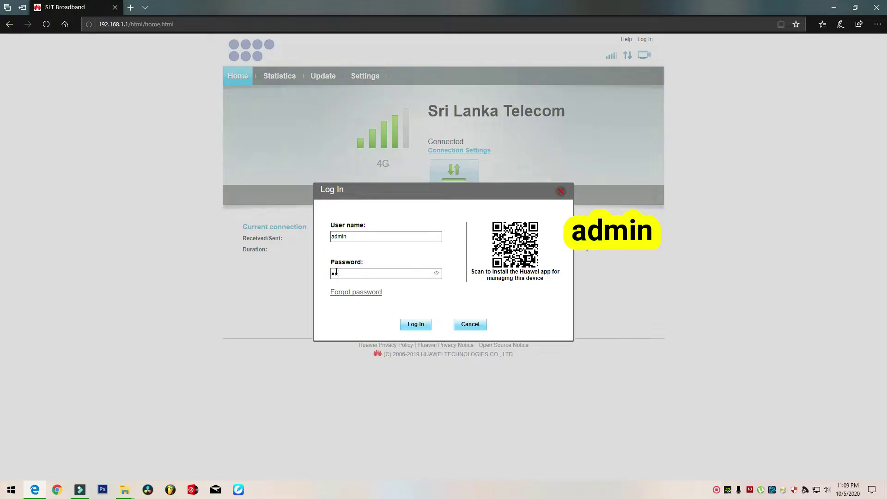
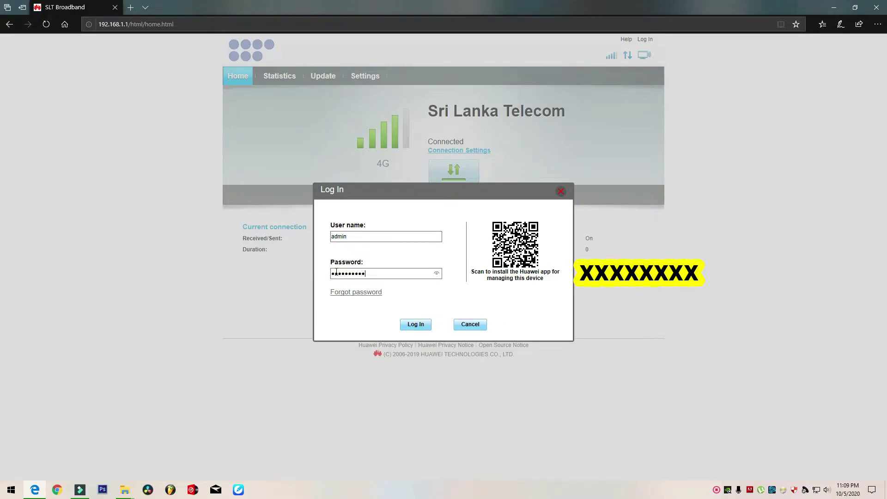
pyautogui.click(416, 325)
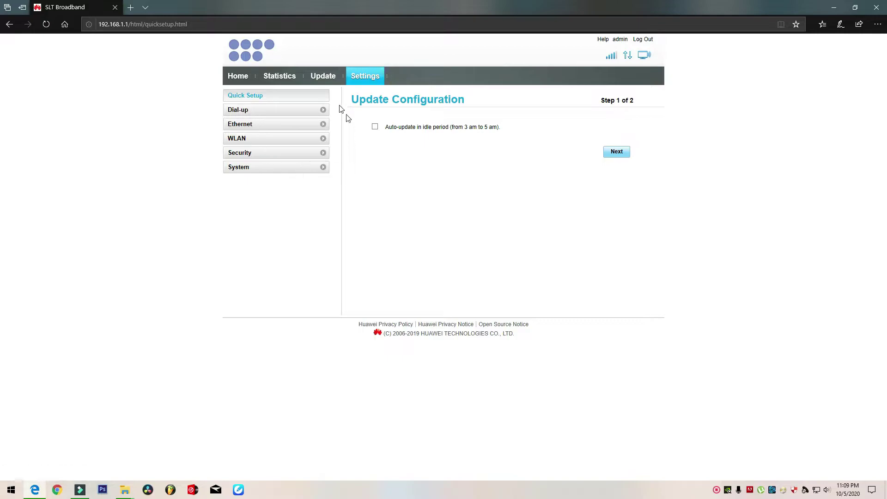
# - Go to WLAN > WLAN Basic Settings to view the TEST network's configuration
pyautogui.click(322, 140)
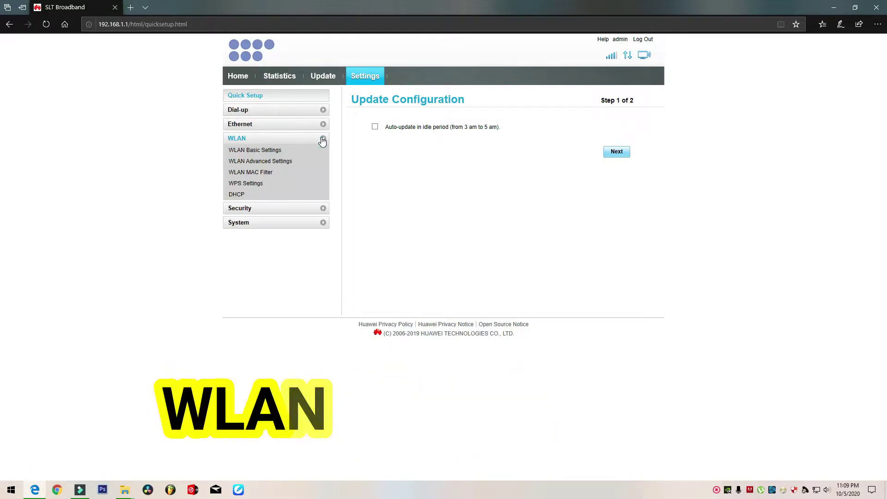
pyautogui.click(258, 151)
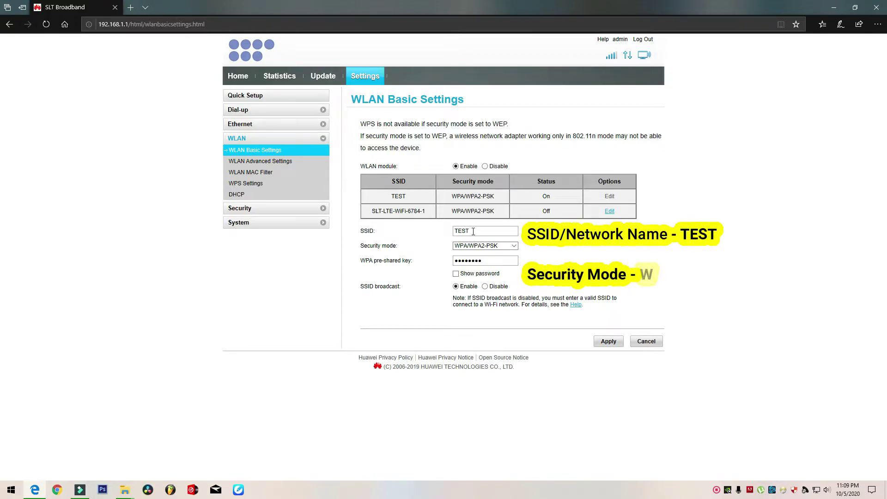
# - Keep WPA/WPA2-PSK, show the password, set SSID broadcast to Disable, and apply
pyautogui.click(503, 246)
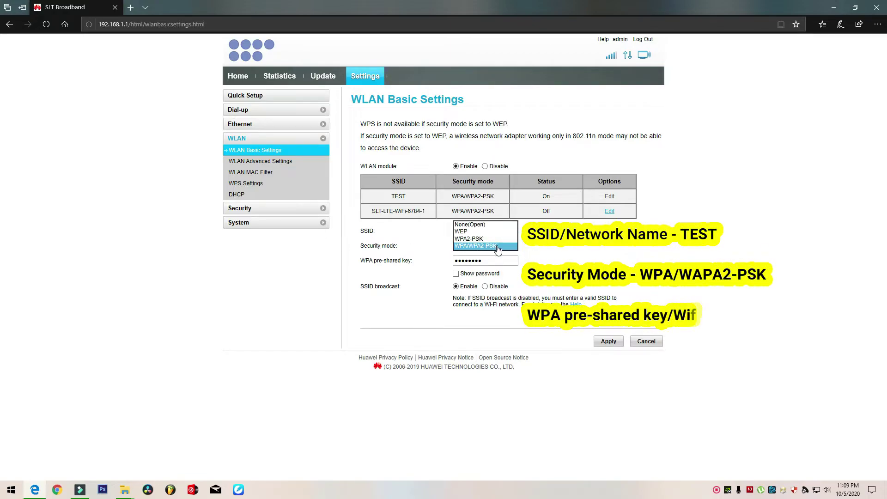
pyautogui.click(476, 247)
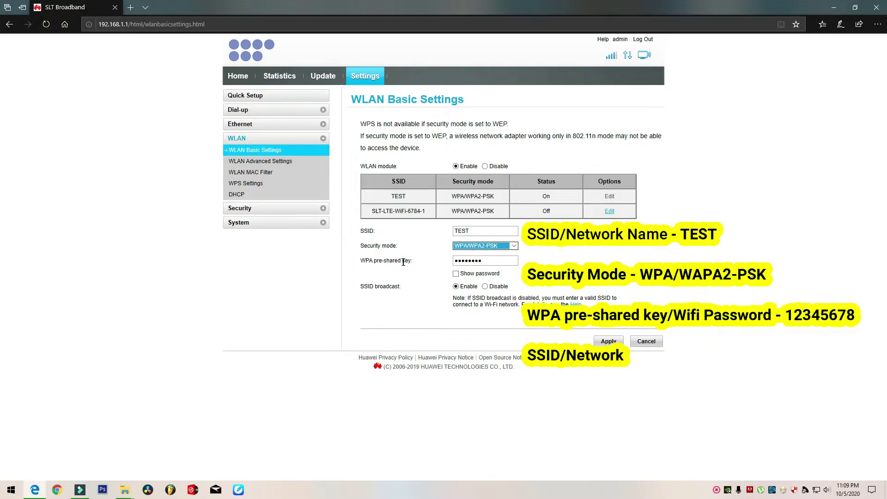
pyautogui.click(459, 273)
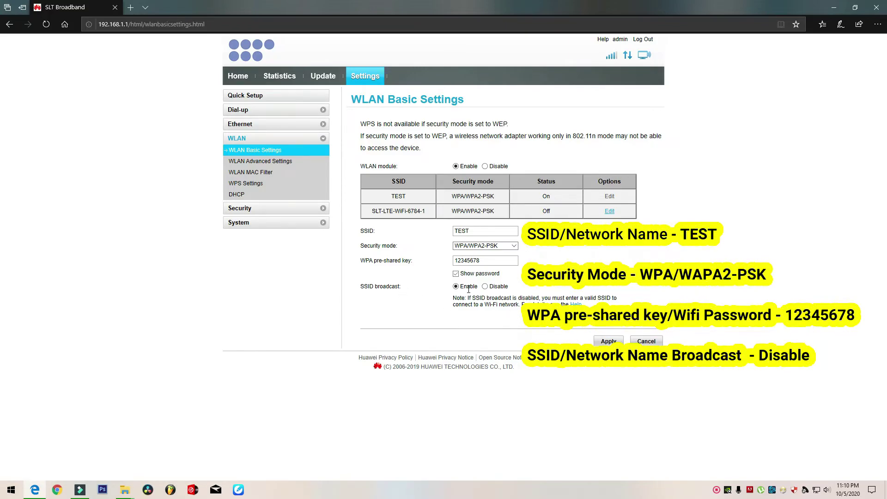
pyautogui.click(485, 287)
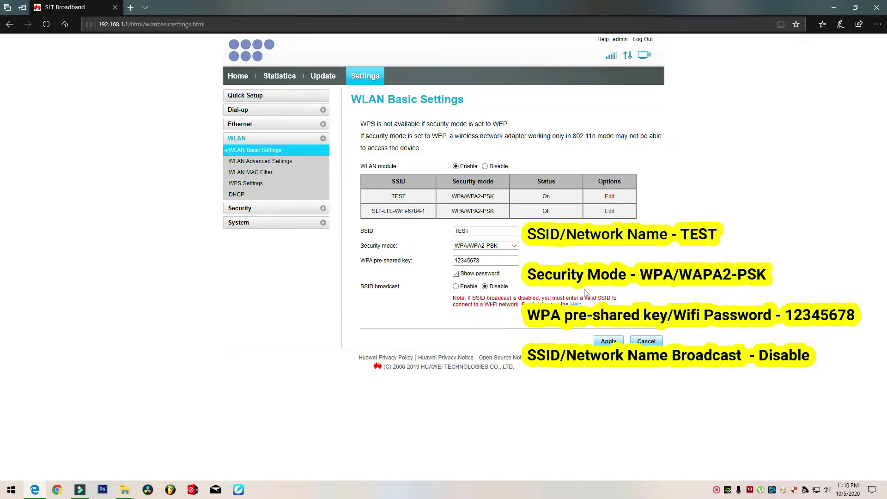
pyautogui.click(608, 342)
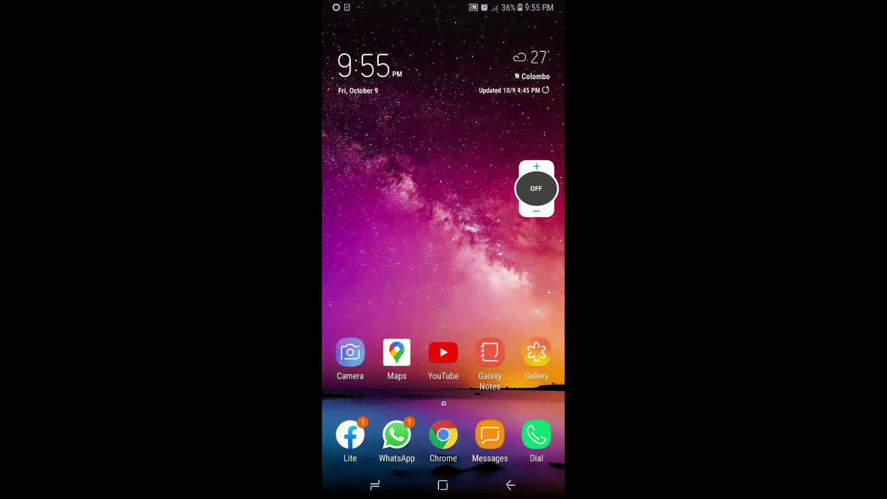
# - From quick settings, switch the phone's Wi-Fi on and choose Add network
pyautogui.moveTo(444, 2); pyautogui.dragTo(443, 347)
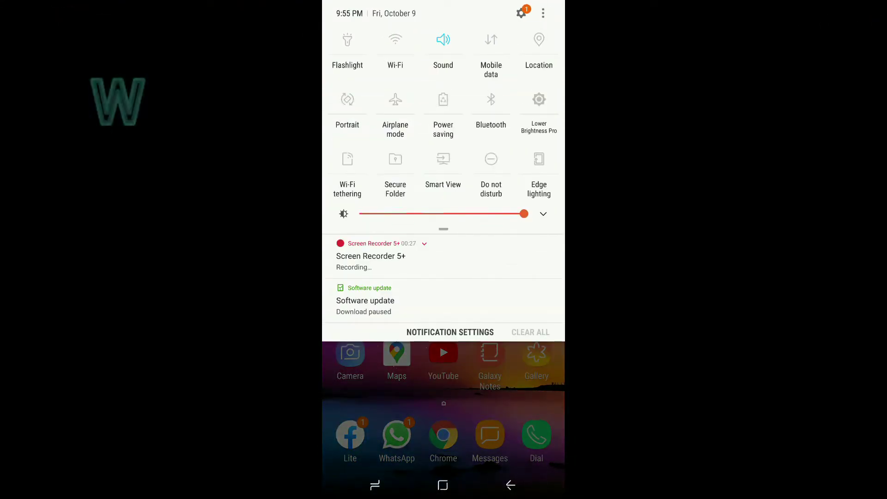
pyautogui.click(395, 39)
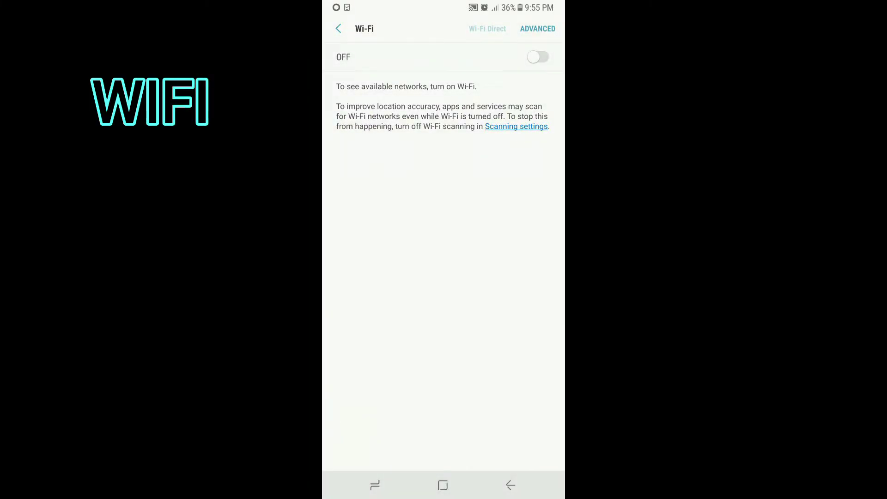
pyautogui.click(538, 57)
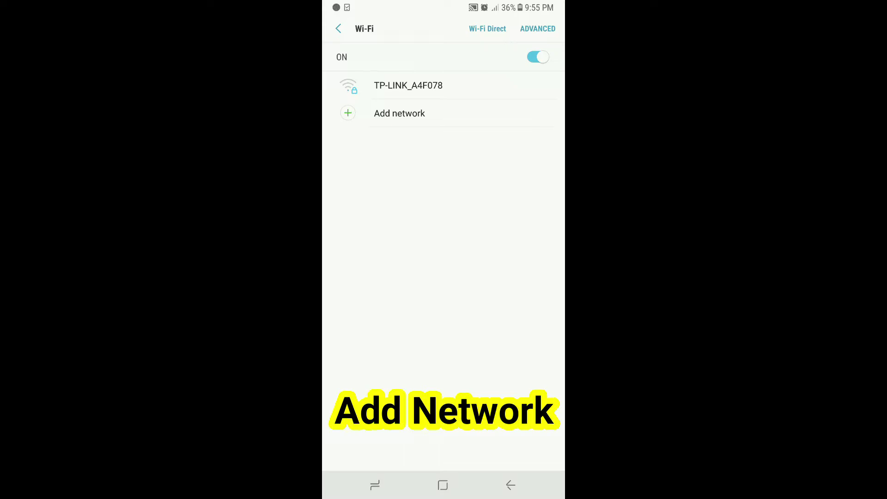
pyautogui.click(400, 113)
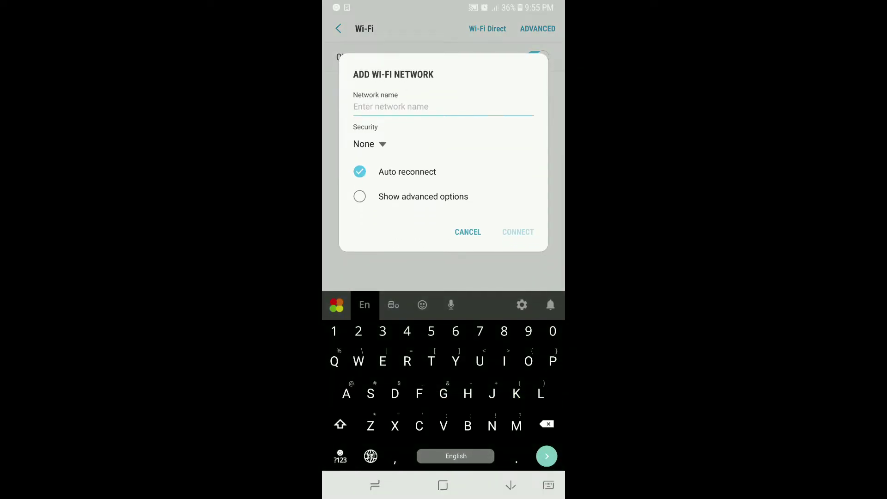
# - Add network 'TEST' with WPA/WPA2/FT PSK and the Wi-Fi password, connect, then go Home
pyautogui.click(340, 424)
pyautogui.write('TEST')
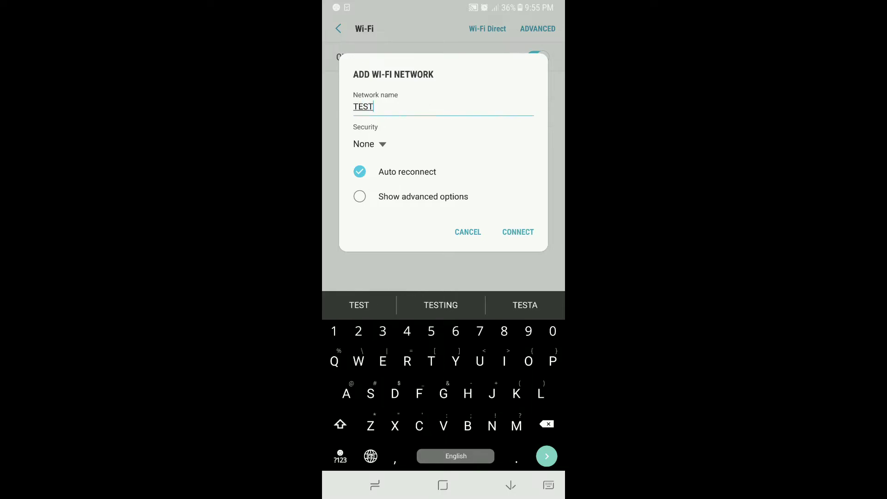
pyautogui.click(368, 144)
pyautogui.click(400, 199)
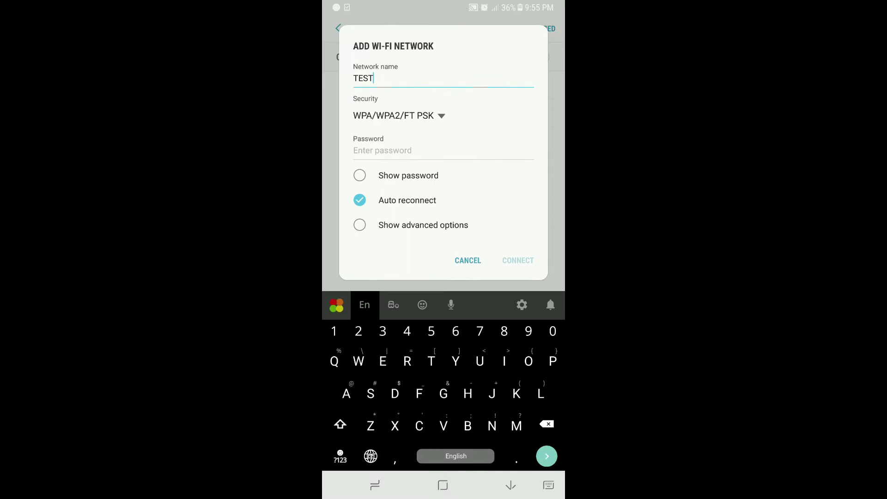
pyautogui.click(382, 151)
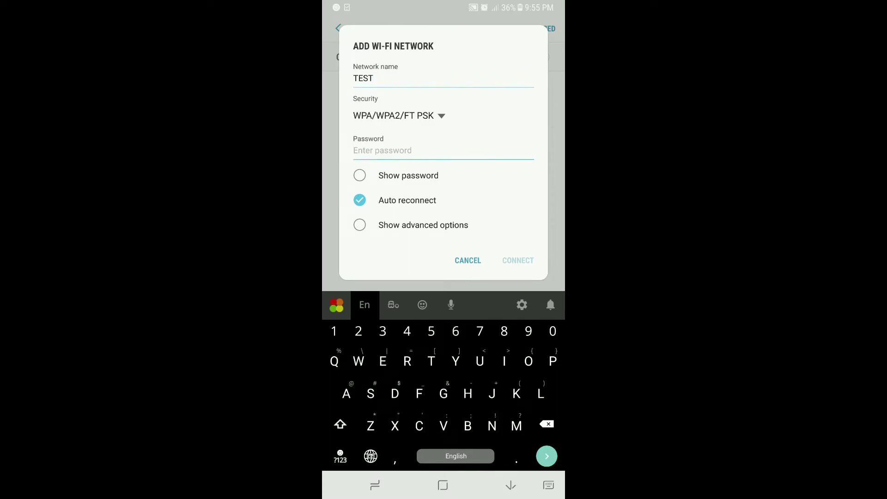
pyautogui.click(359, 175)
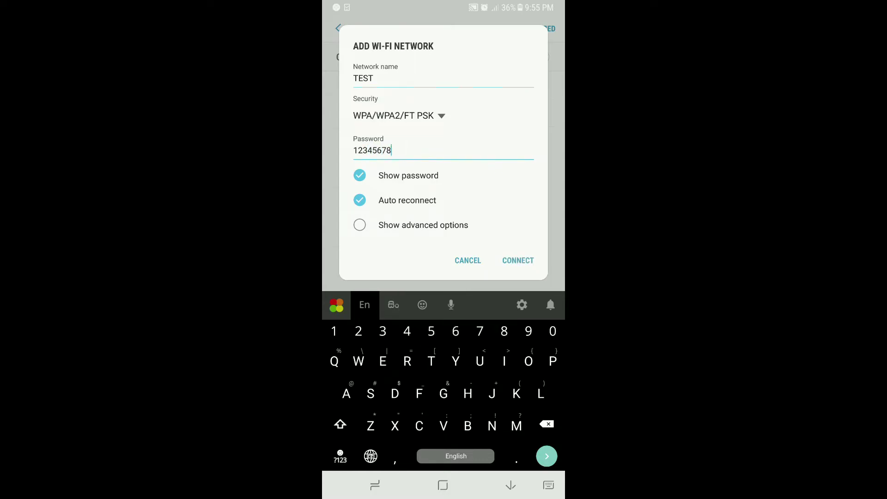
pyautogui.click(518, 261)
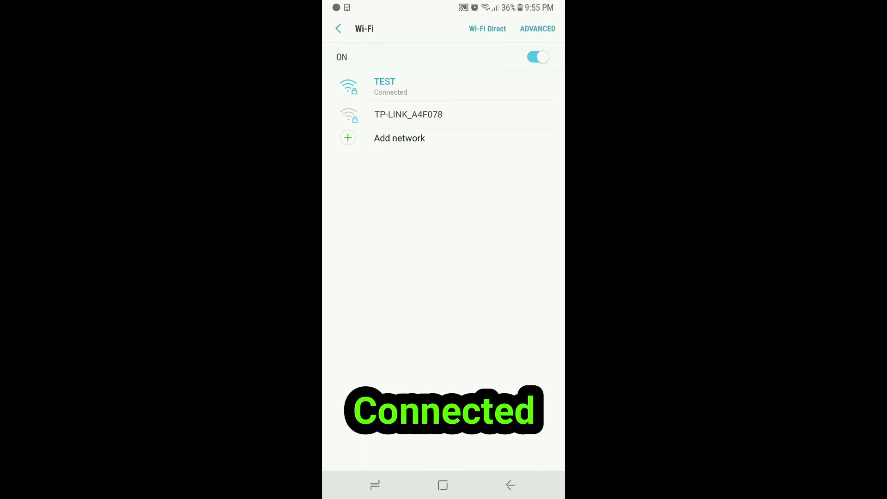
pyautogui.click(443, 485)
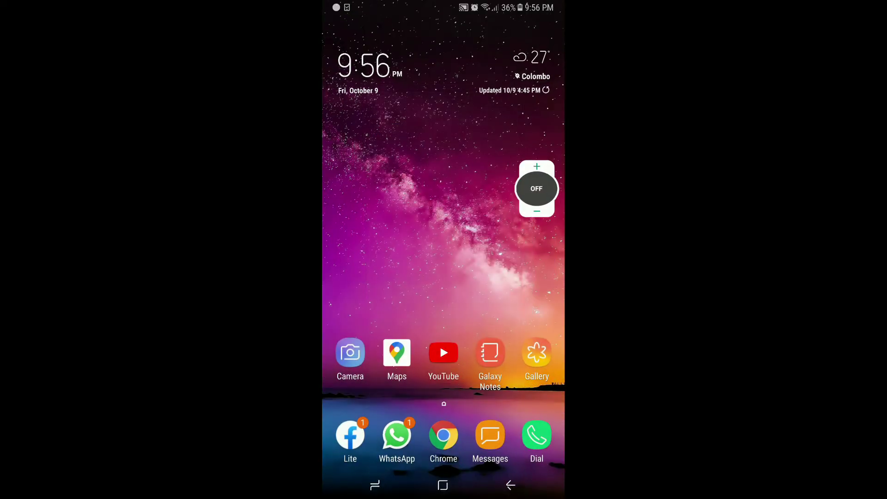